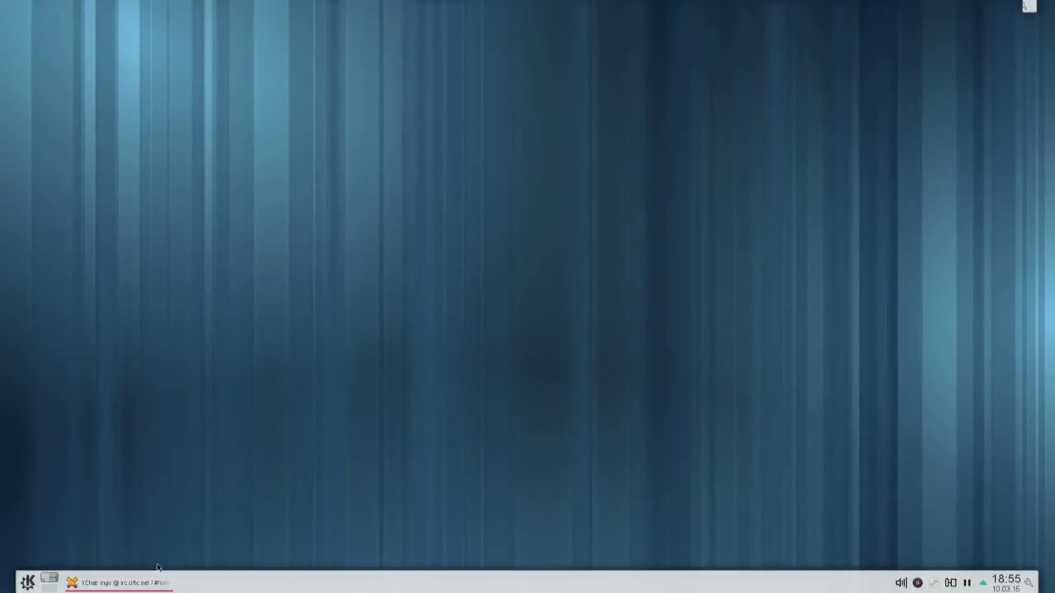
# Step: Close the XChat window and view the hidden status and notification entries of the system tray
pyautogui.middleClick(138, 586)
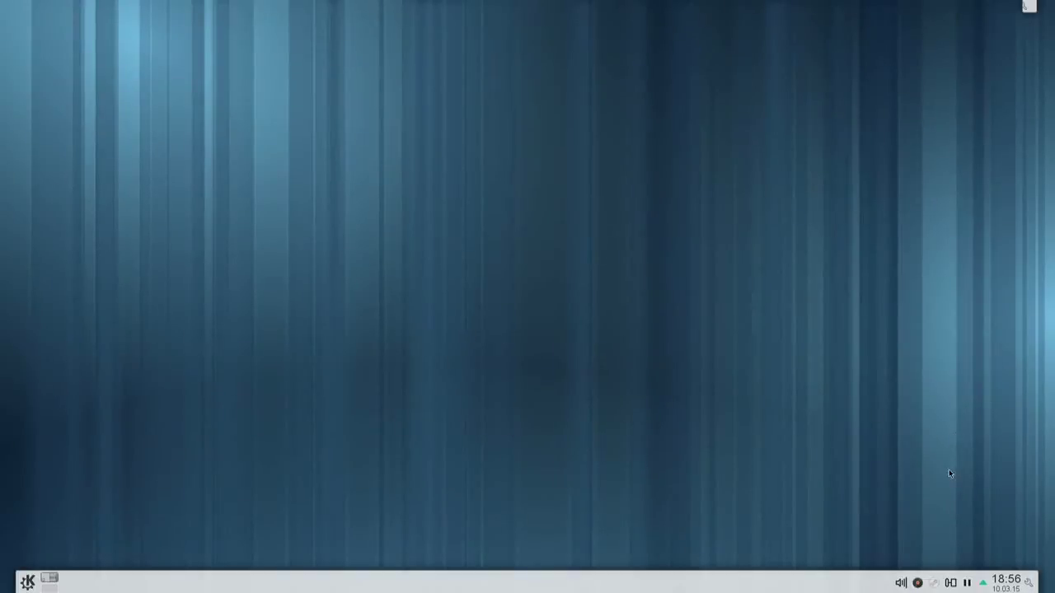
pyautogui.click(983, 584)
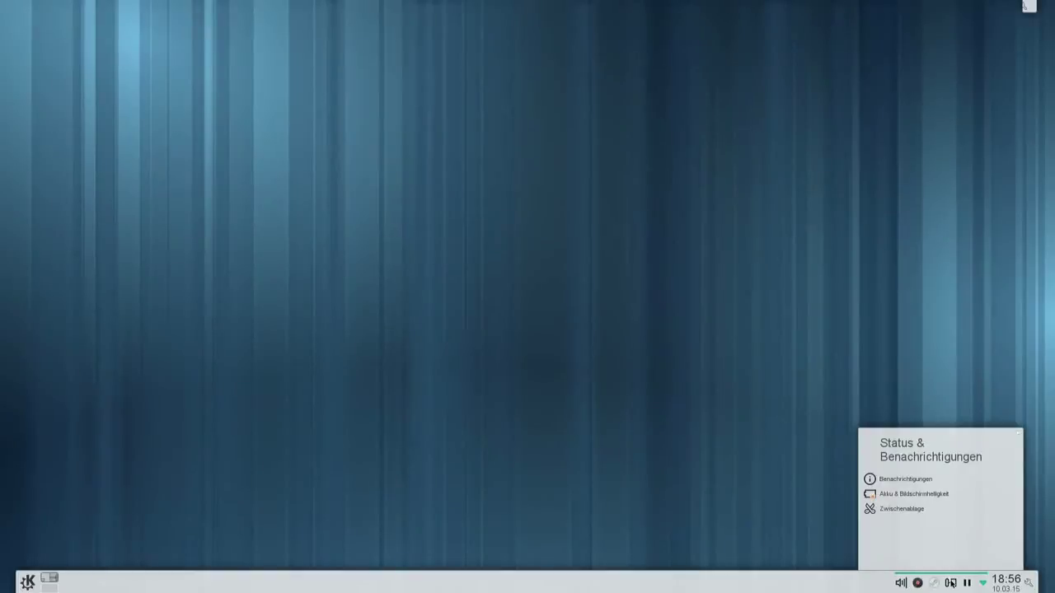
pyautogui.click(742, 532)
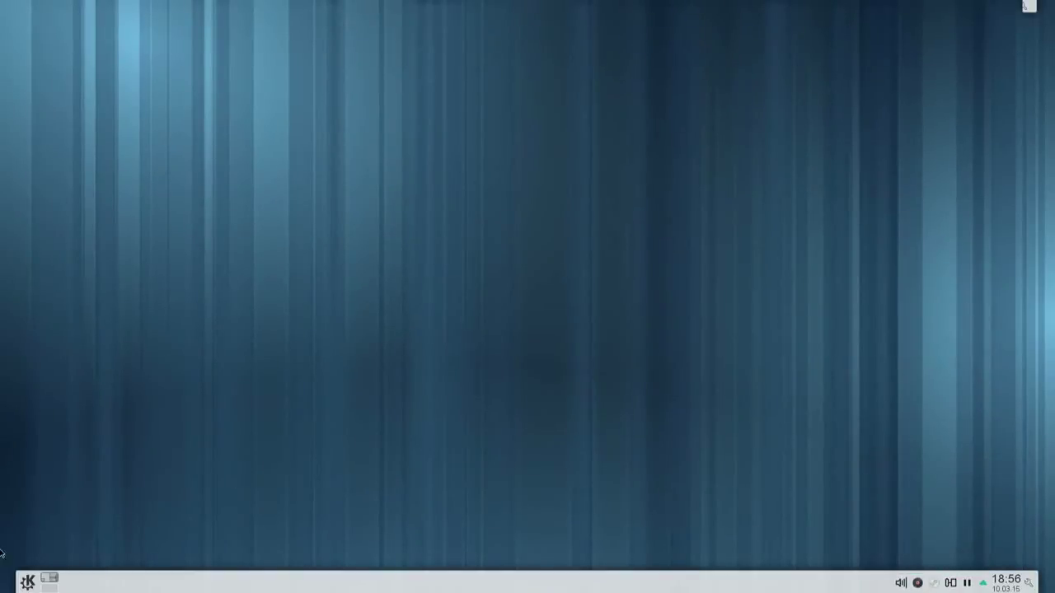
# Step: Open System Settings, move its window fully into view to look over the categories, and close it
pyautogui.click(27, 582)
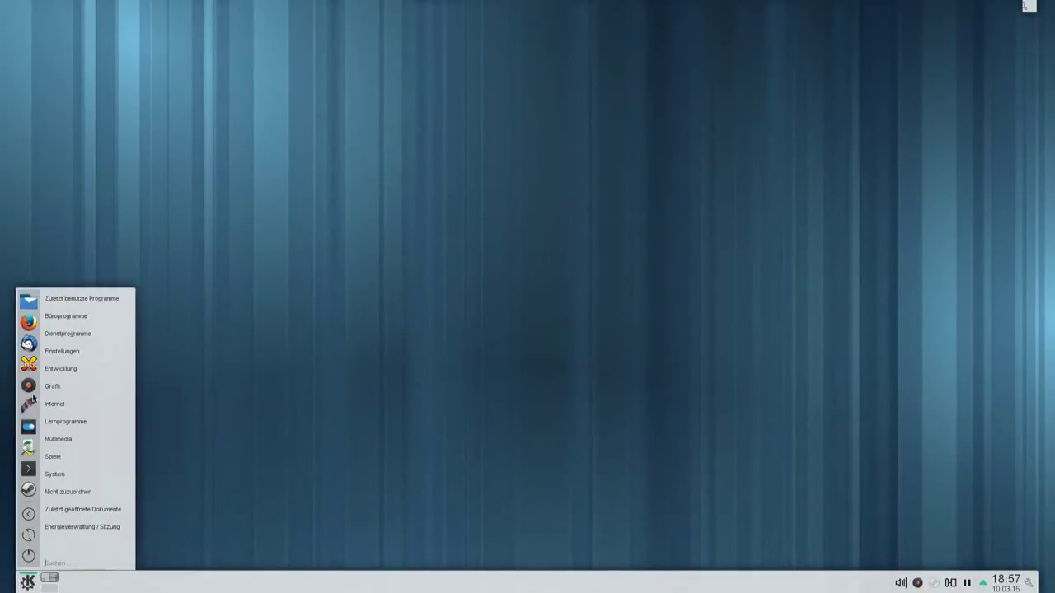
pyautogui.click(28, 427)
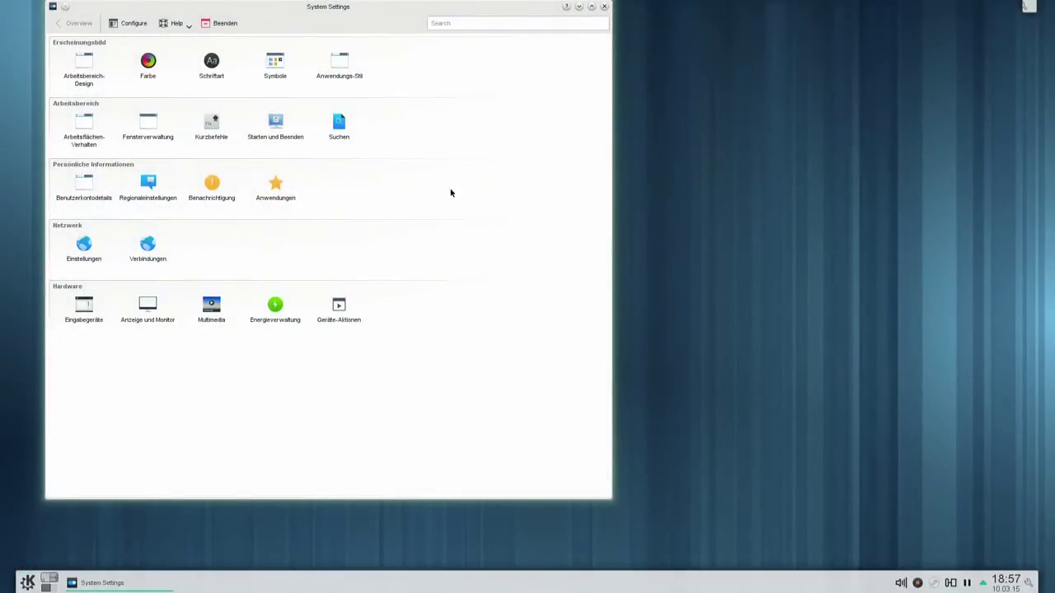
pyautogui.moveTo(378, 10); pyautogui.dragTo(374, 50)
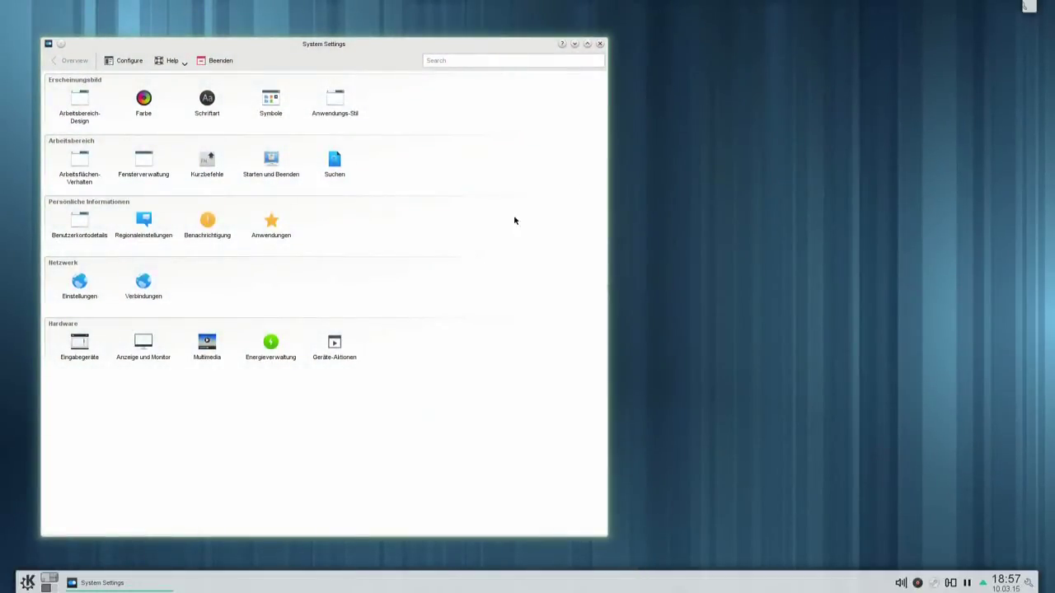
pyautogui.click(599, 43)
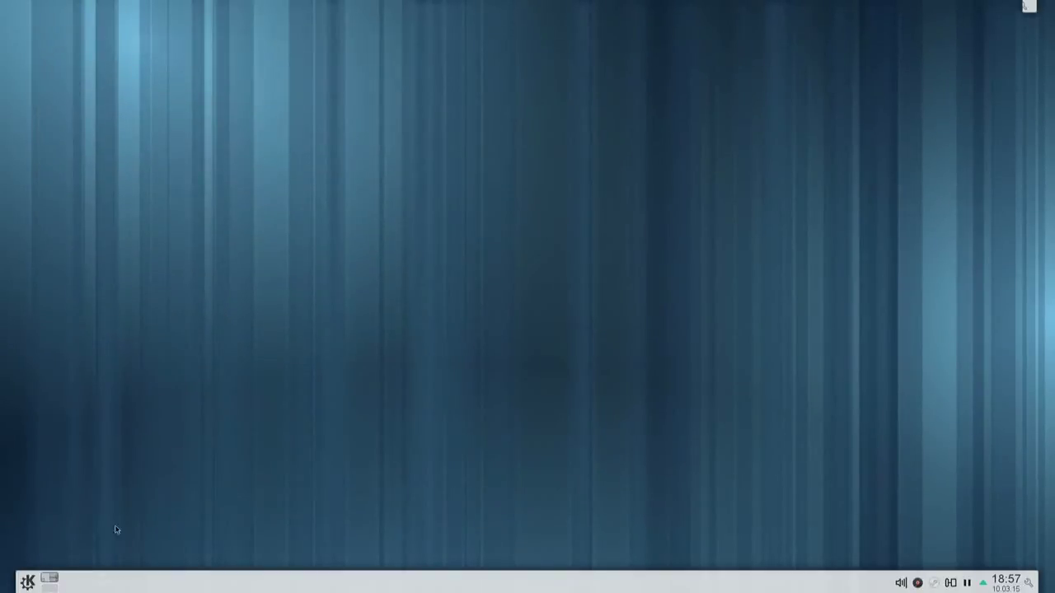
# Step: Open the home folder in the Dolphin file manager, move the window away from the screen corner and minimise it
pyautogui.click(27, 582)
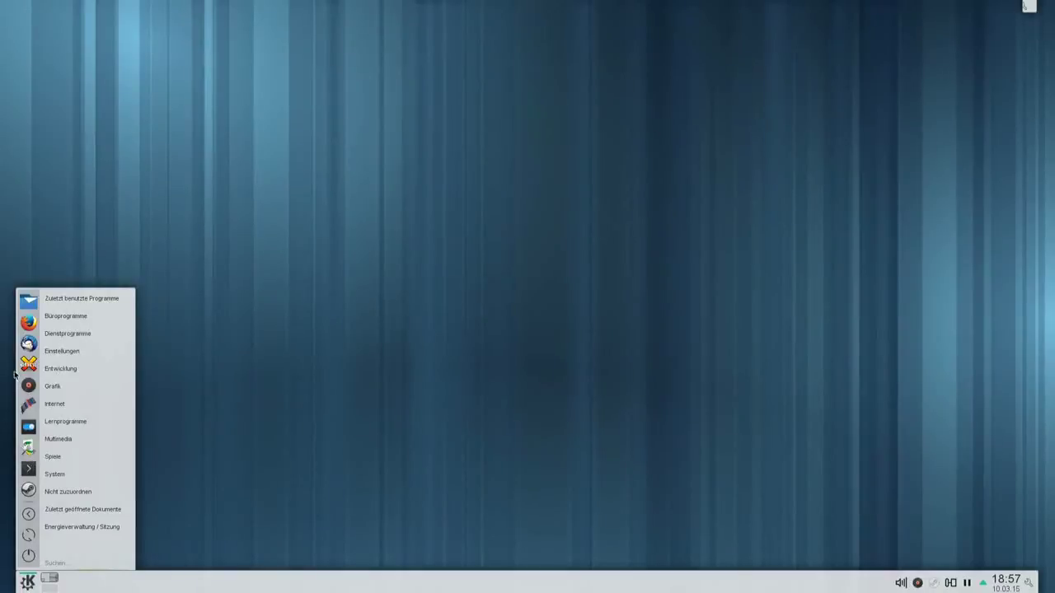
pyautogui.click(28, 302)
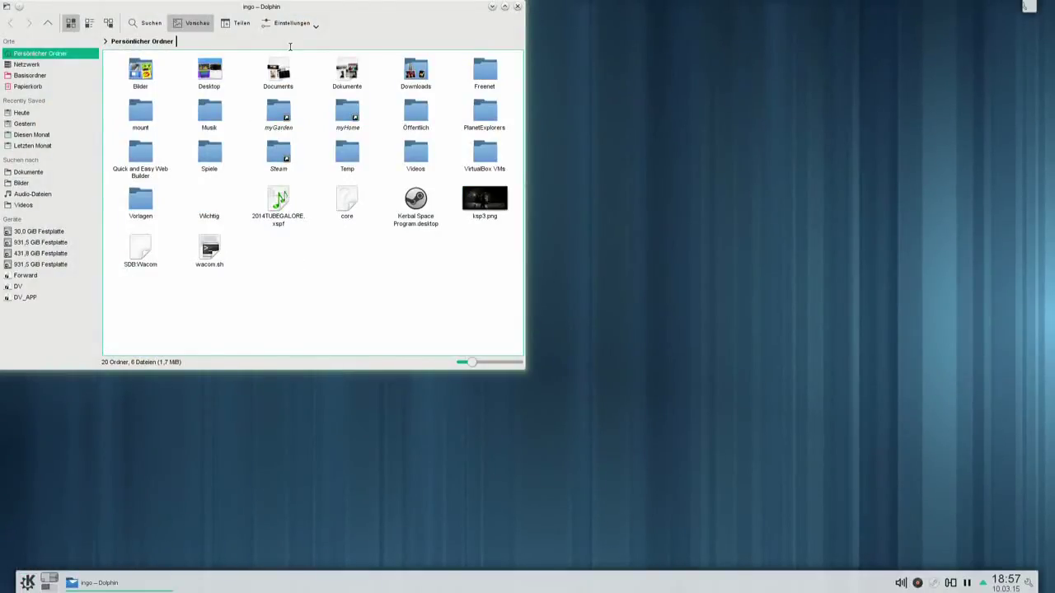
pyautogui.moveTo(315, 5); pyautogui.dragTo(353, 42)
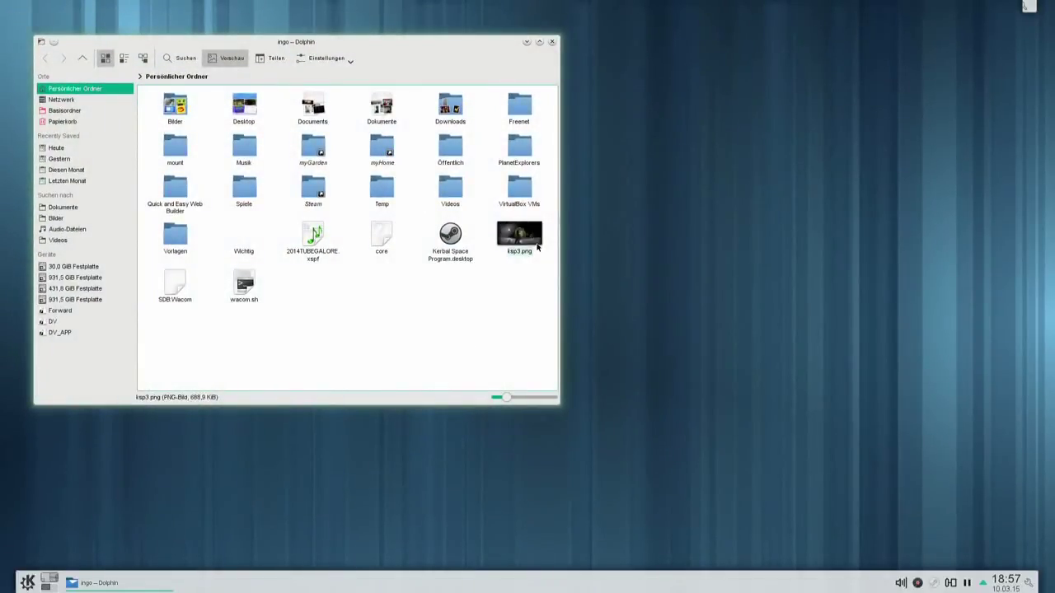
pyautogui.click(527, 42)
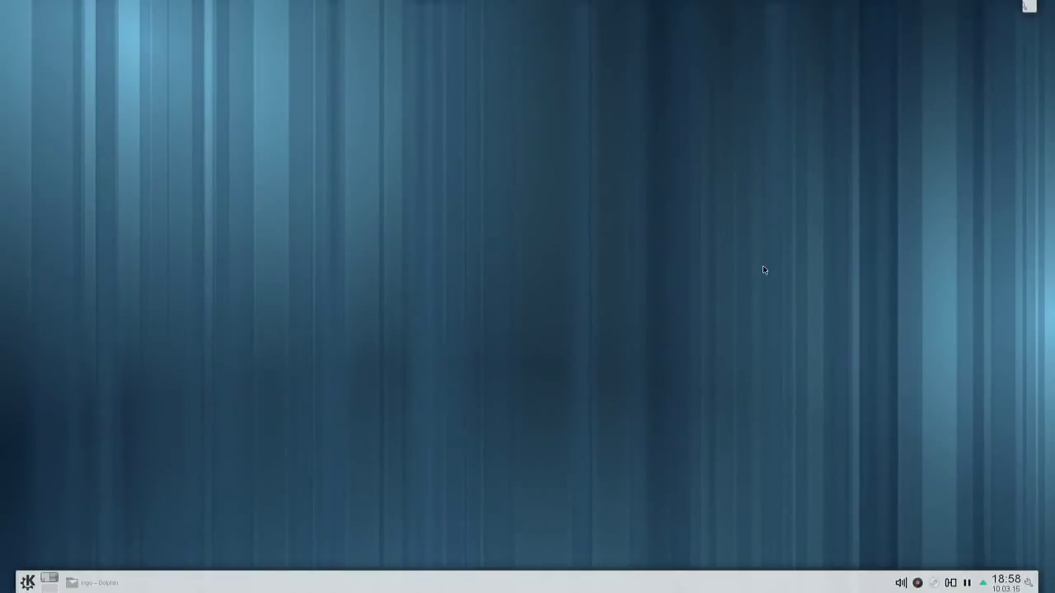
# Step: Lock the screen from the desktop and unlock it by entering the account password
pyautogui.rightClick(662, 246)
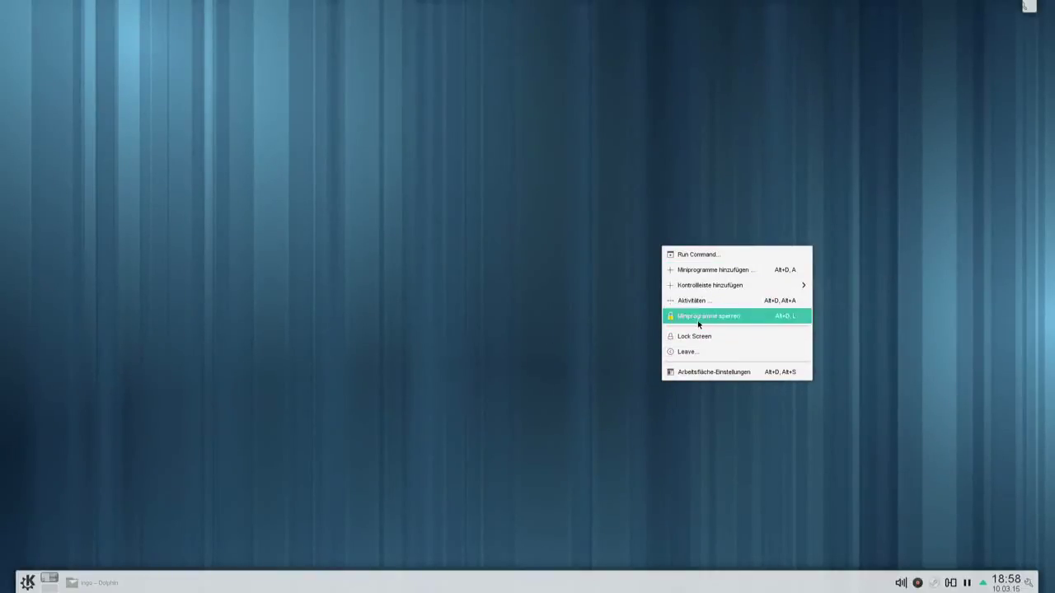
pyautogui.click(718, 336)
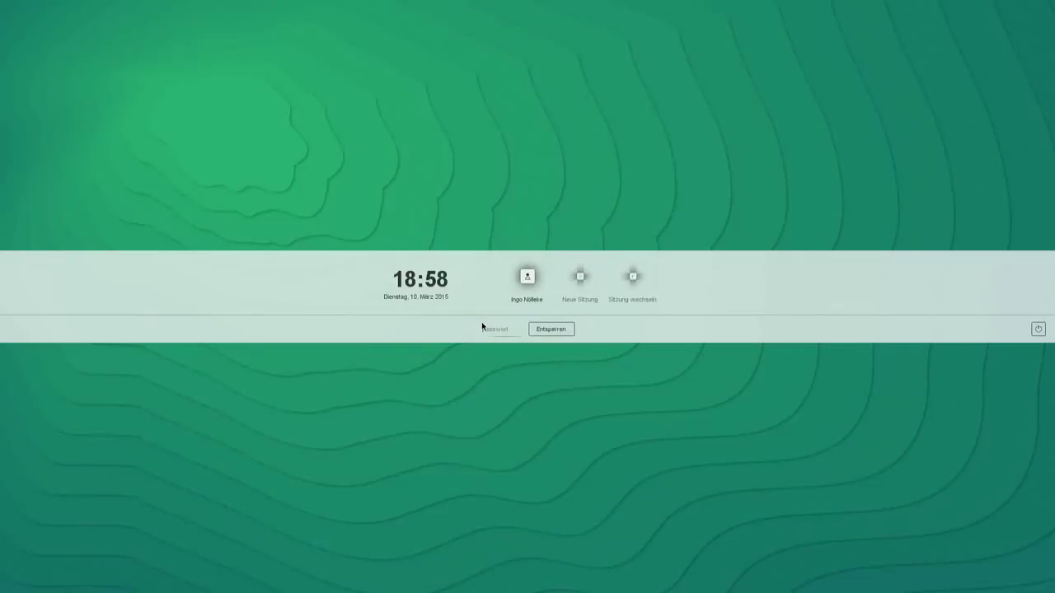
pyautogui.write('••••')
pyautogui.press('Return')
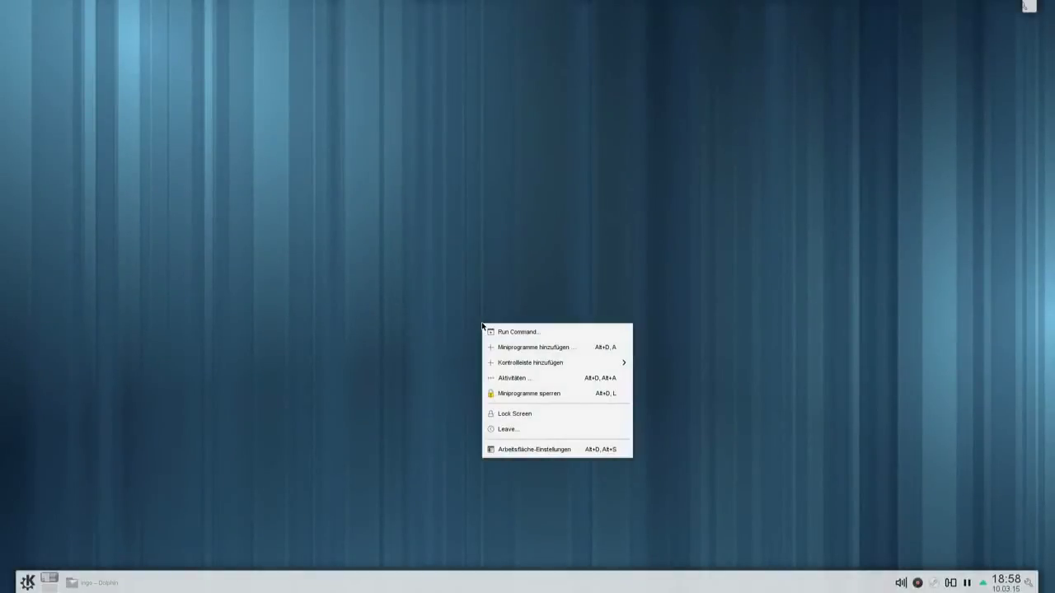
# Step: Open the desktop settings, move the dialog toward the middle of the screen, and enlarge its height and width
pyautogui.click(507, 449)
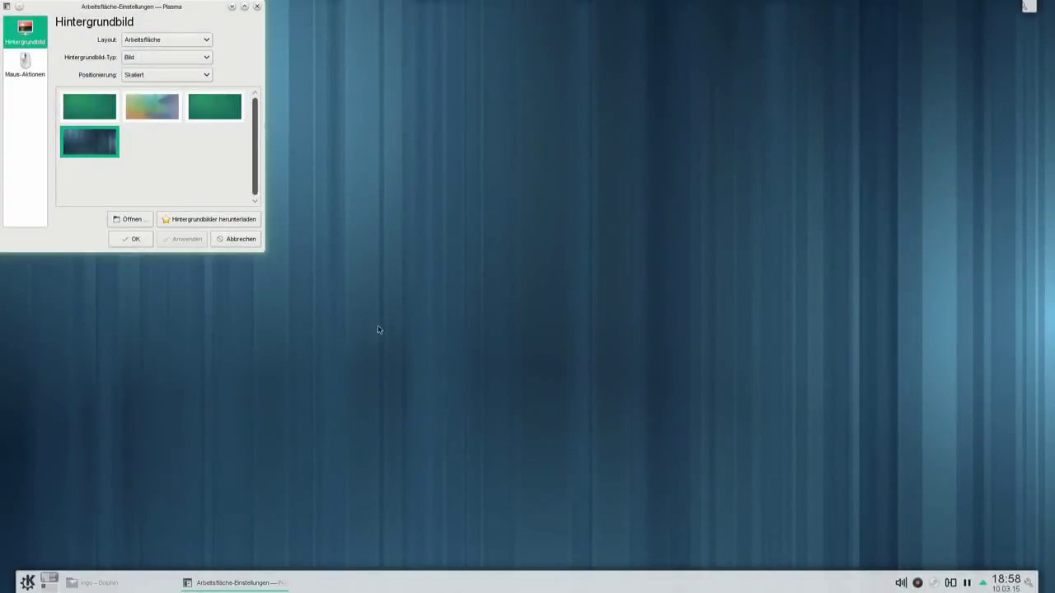
pyautogui.moveTo(140, 7); pyautogui.dragTo(449, 91)
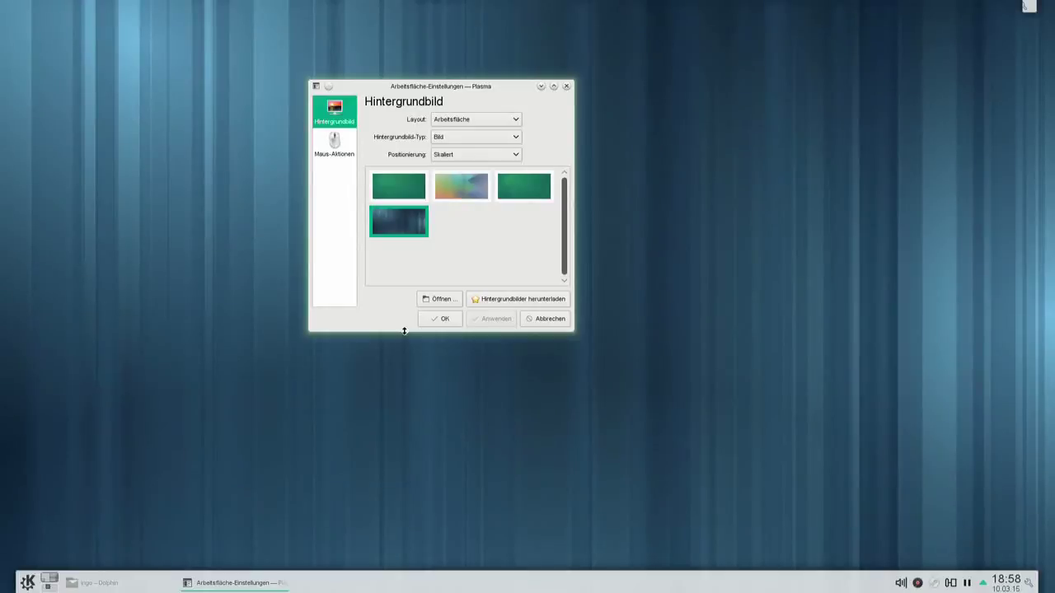
pyautogui.moveTo(404, 331); pyautogui.dragTo(404, 435)
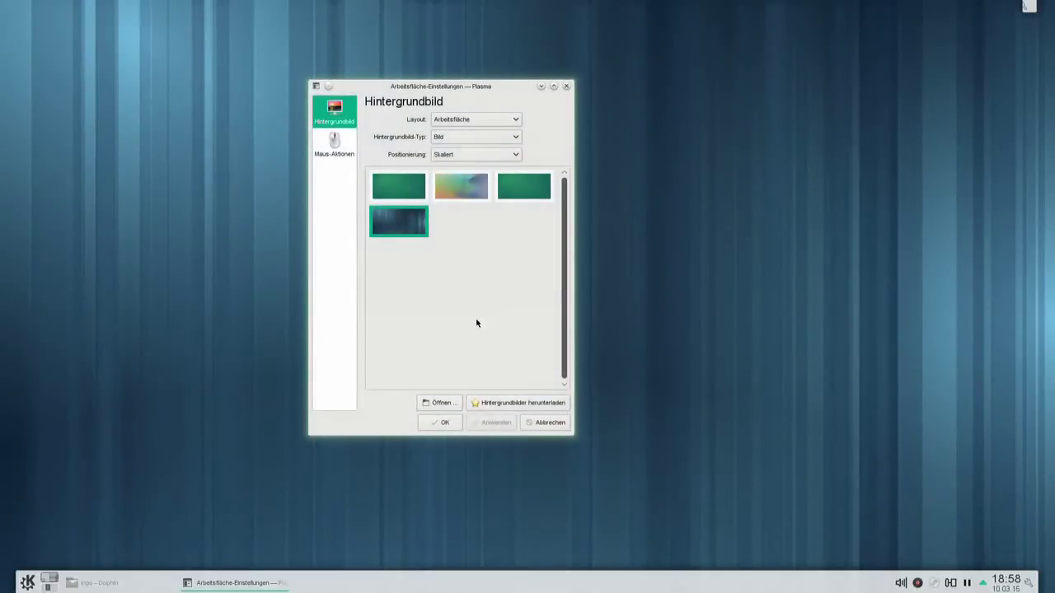
pyautogui.click(501, 123)
pyautogui.click(505, 123)
pyautogui.click(499, 134)
pyautogui.click(499, 136)
pyautogui.moveTo(575, 176); pyautogui.dragTo(702, 191)
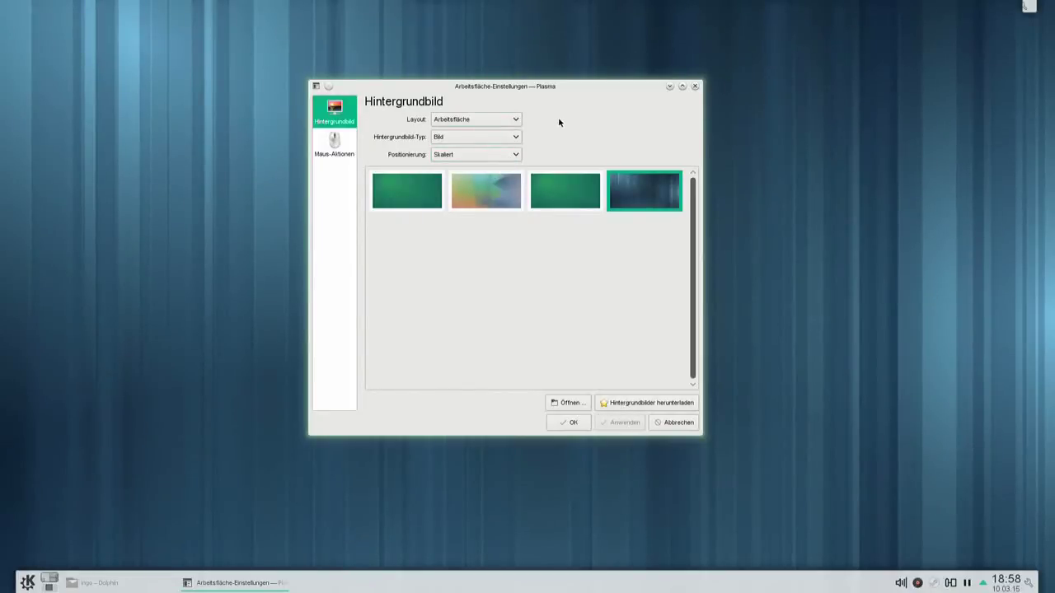
# Step: Try the Haenau wallpaper type and switch the type back to Bild
pyautogui.click(507, 119)
pyautogui.click(509, 122)
pyautogui.click(505, 140)
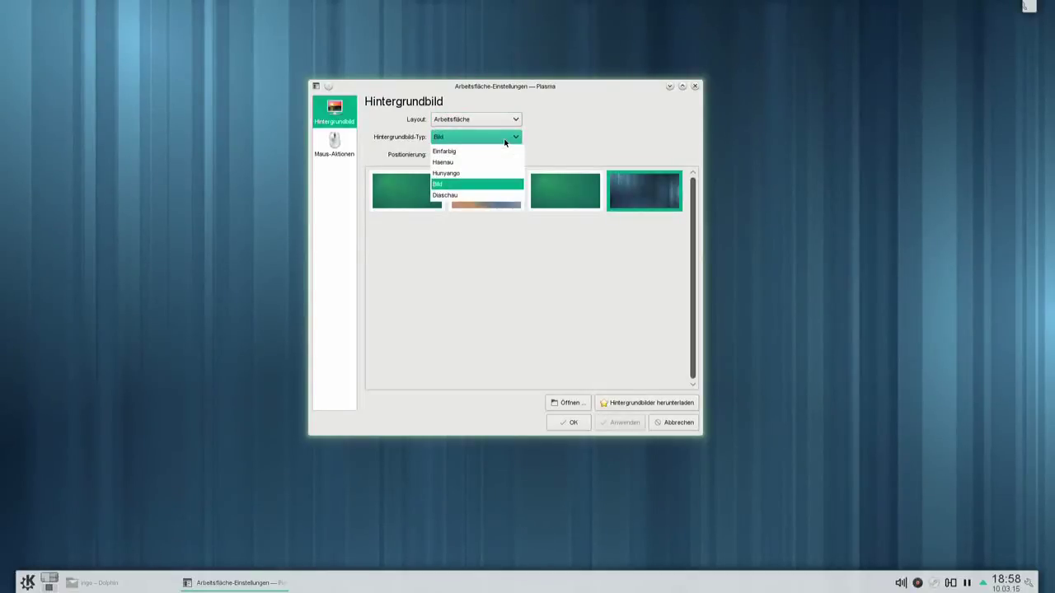
pyautogui.click(490, 163)
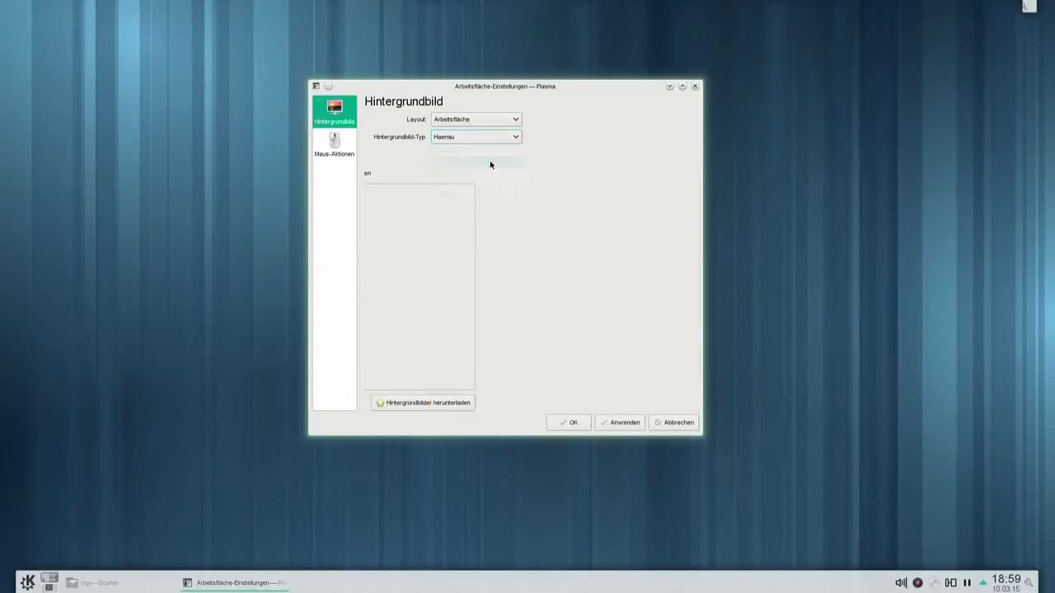
pyautogui.click(503, 137)
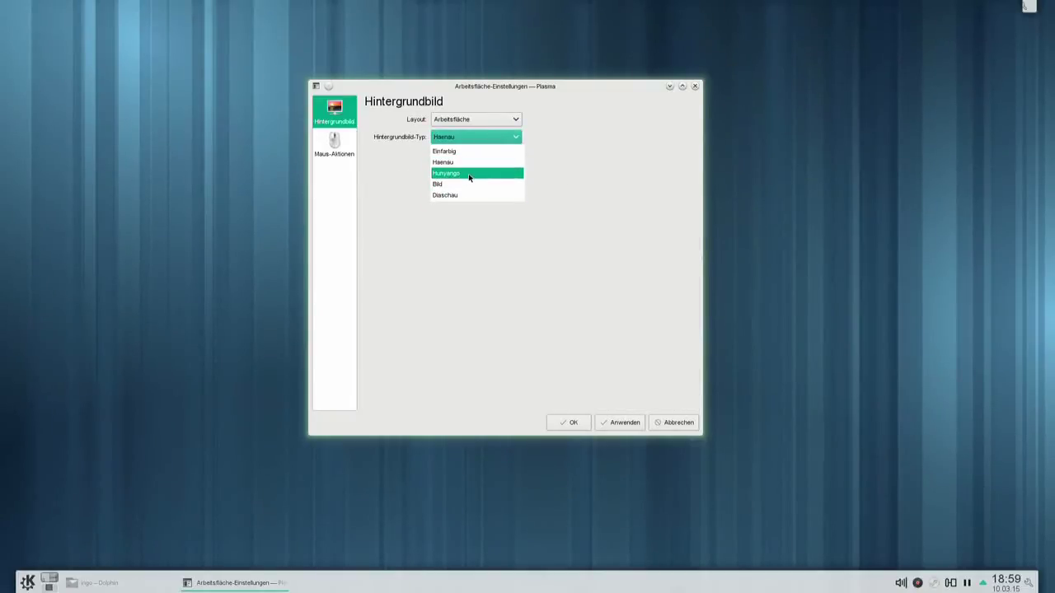
pyautogui.click(463, 184)
# Step: Set the third wallpaper, the green contour image, as the desktop background and close the settings dialog
pyautogui.click(565, 191)
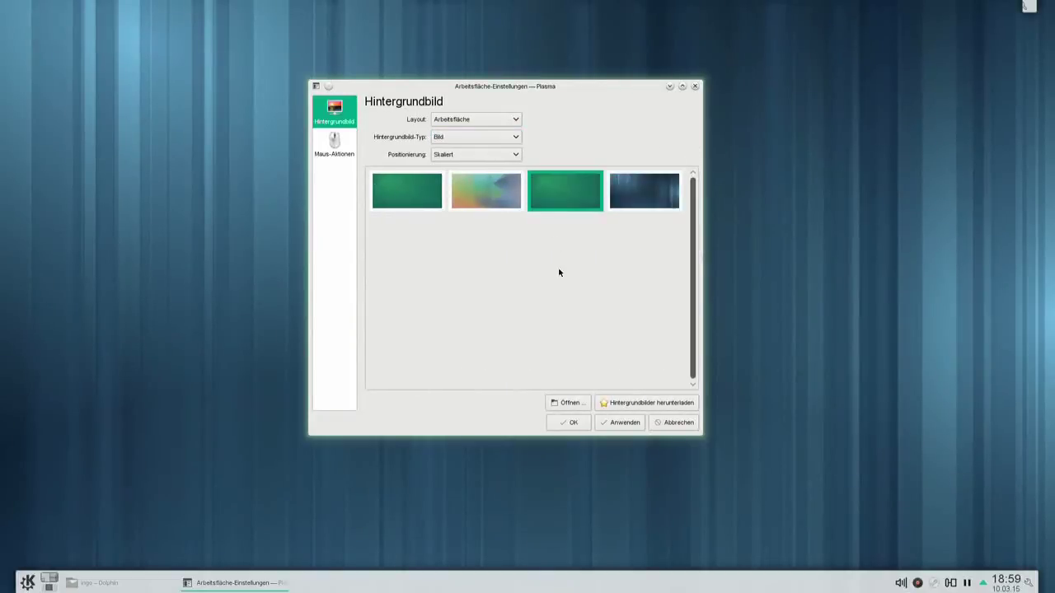
pyautogui.click(618, 423)
pyautogui.click(562, 422)
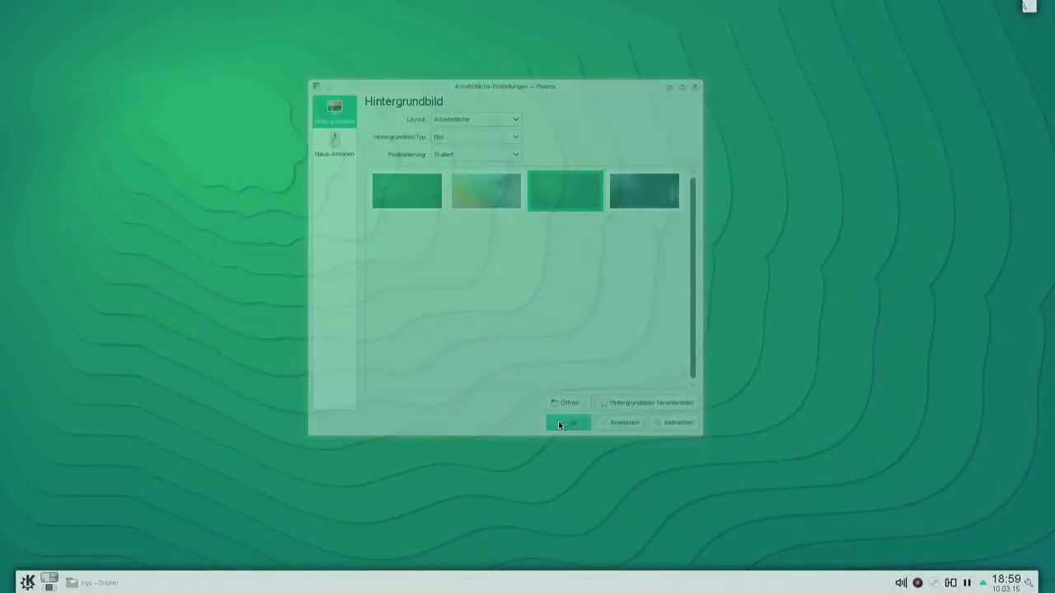